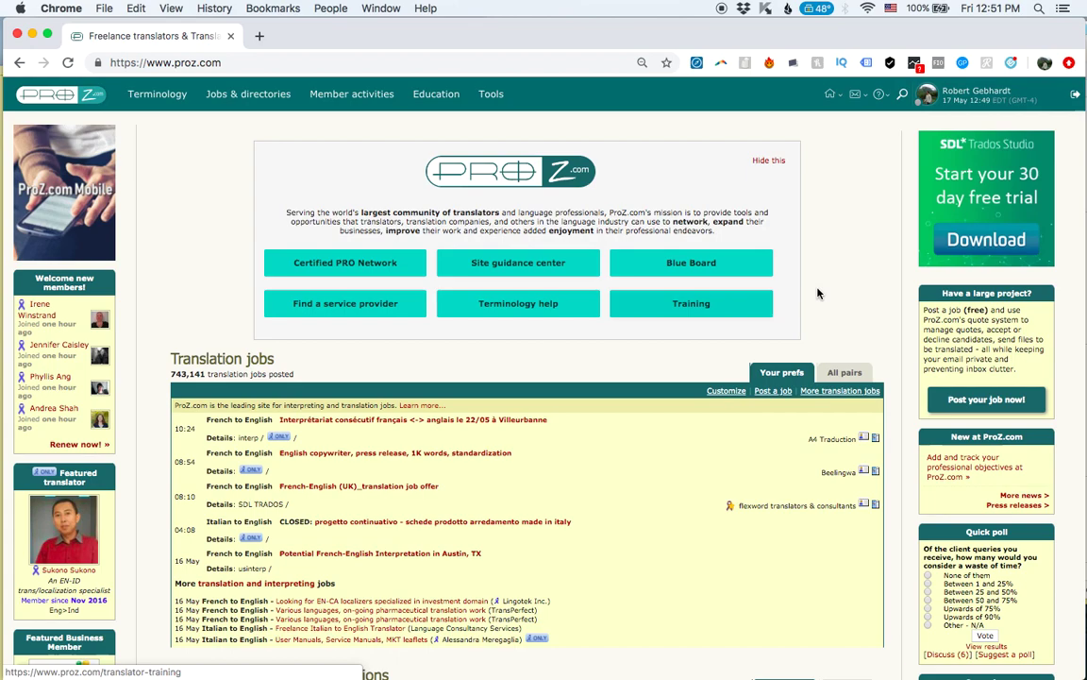
# Open the Willingness to Work Again (WWA) page for the profile and start a request for translator feedback as a service provider.
pyautogui.moveTo(947, 104)
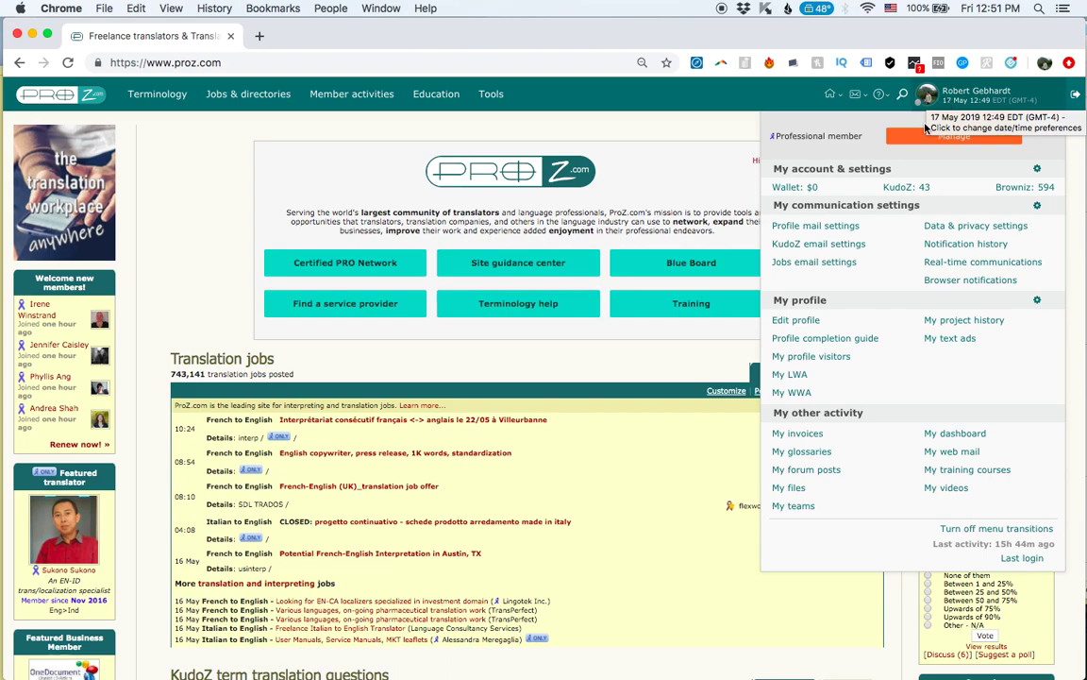
pyautogui.click(793, 392)
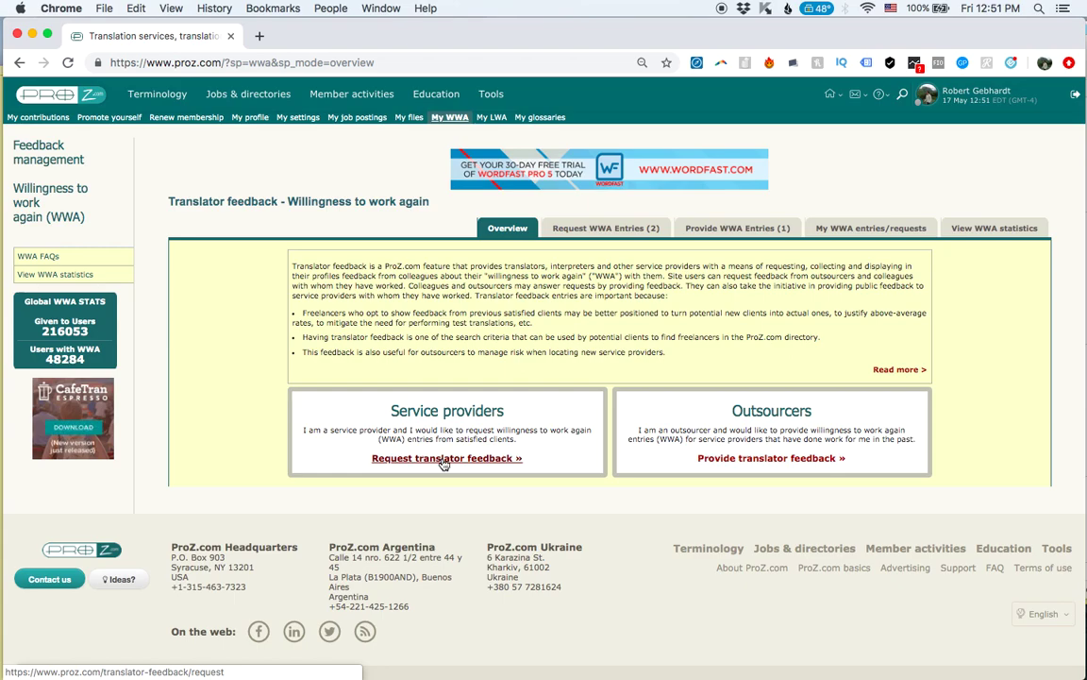
pyautogui.click(443, 459)
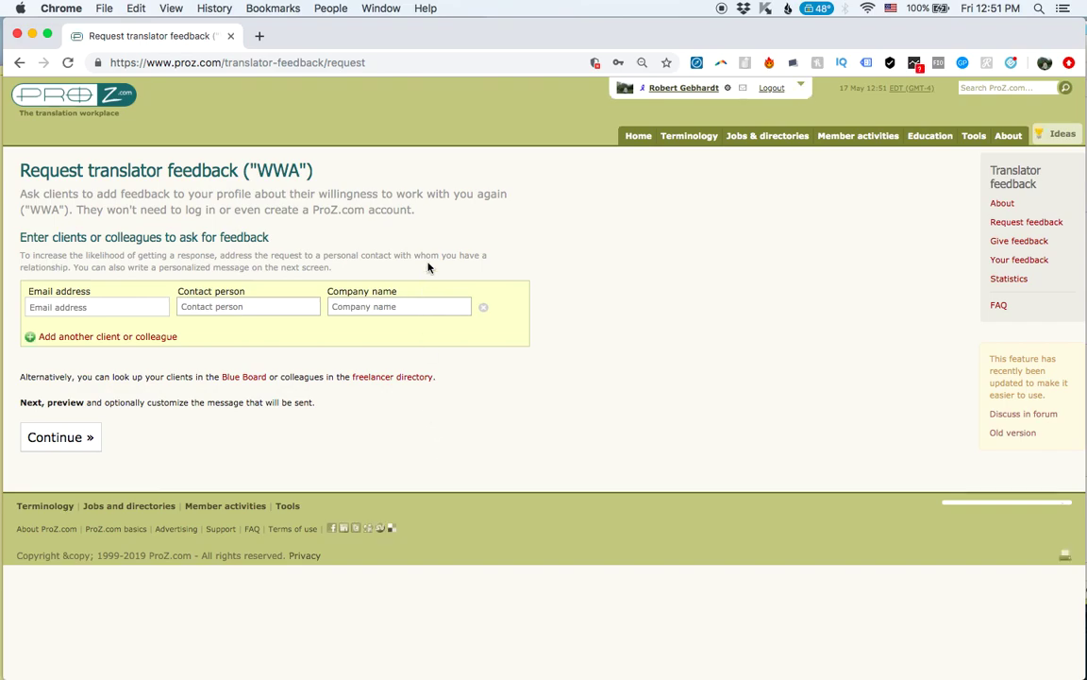
# Fill in the client's e-mail address from the saved suggestions and enter the contact person's first name.
pyautogui.click(127, 308)
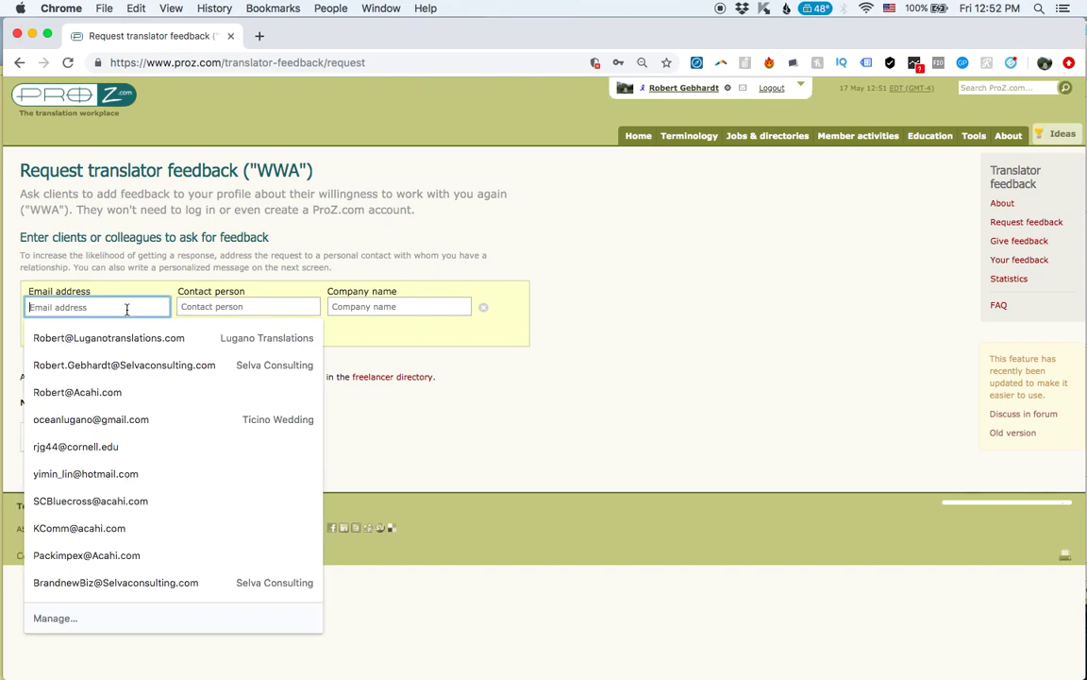
pyautogui.click(150, 338)
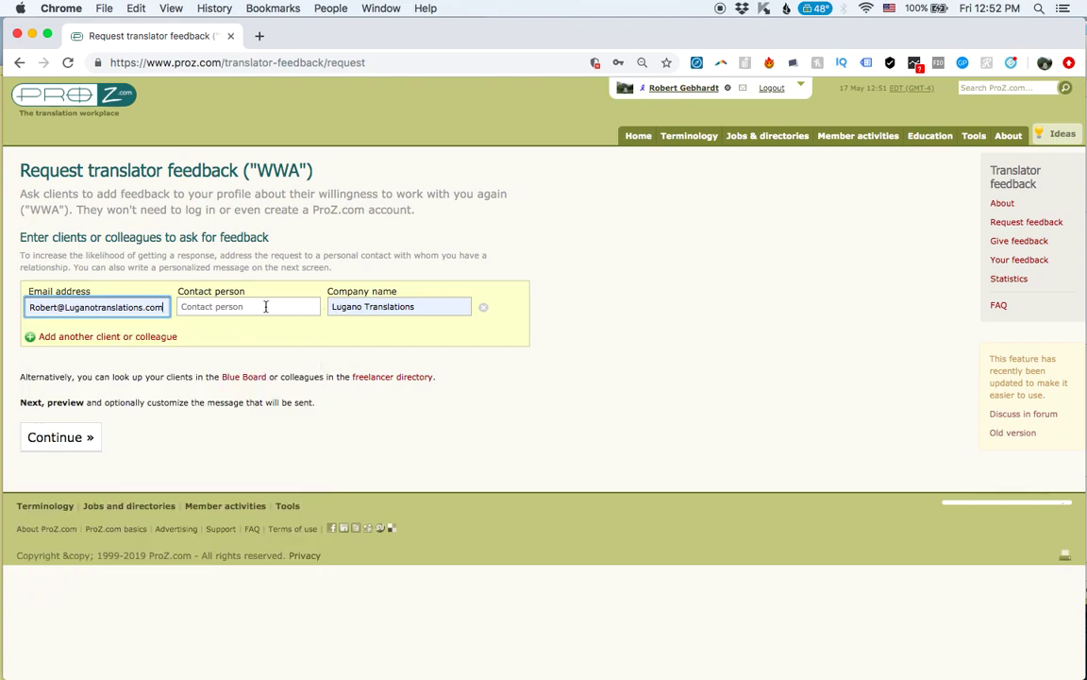
pyautogui.click(266, 307)
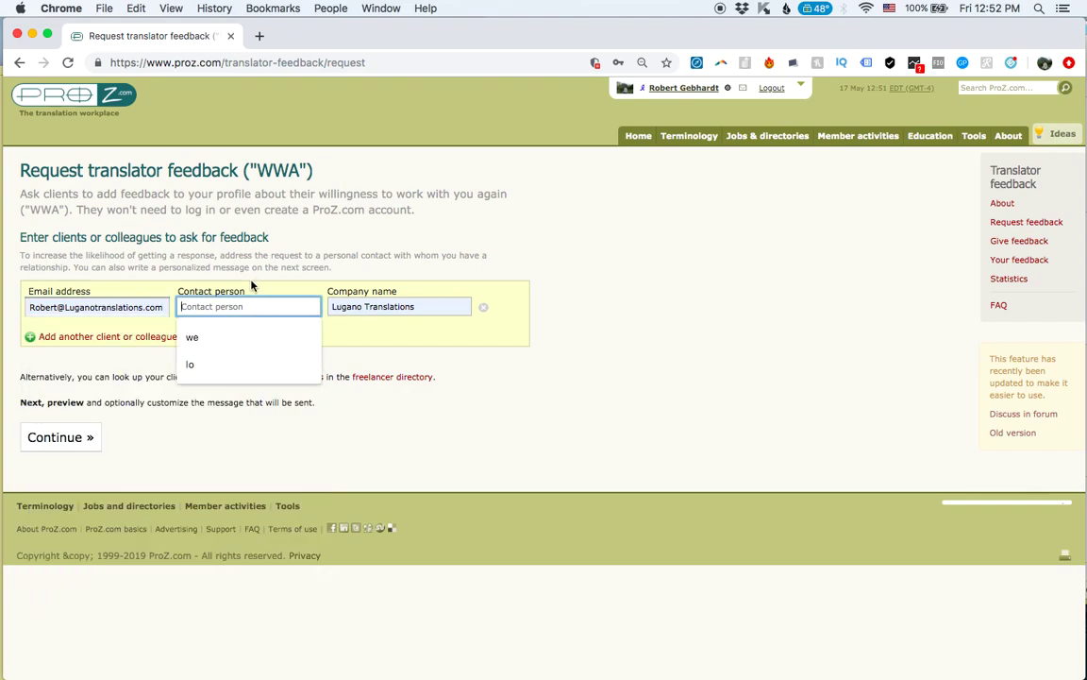
pyautogui.write('Robert')
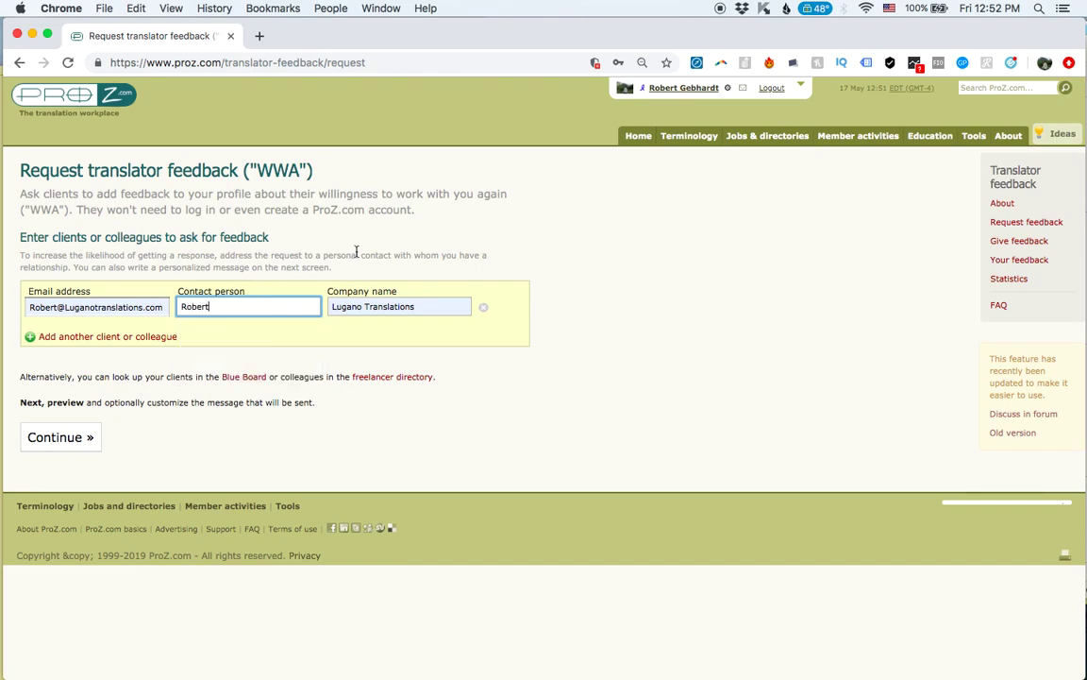
pyautogui.click(359, 251)
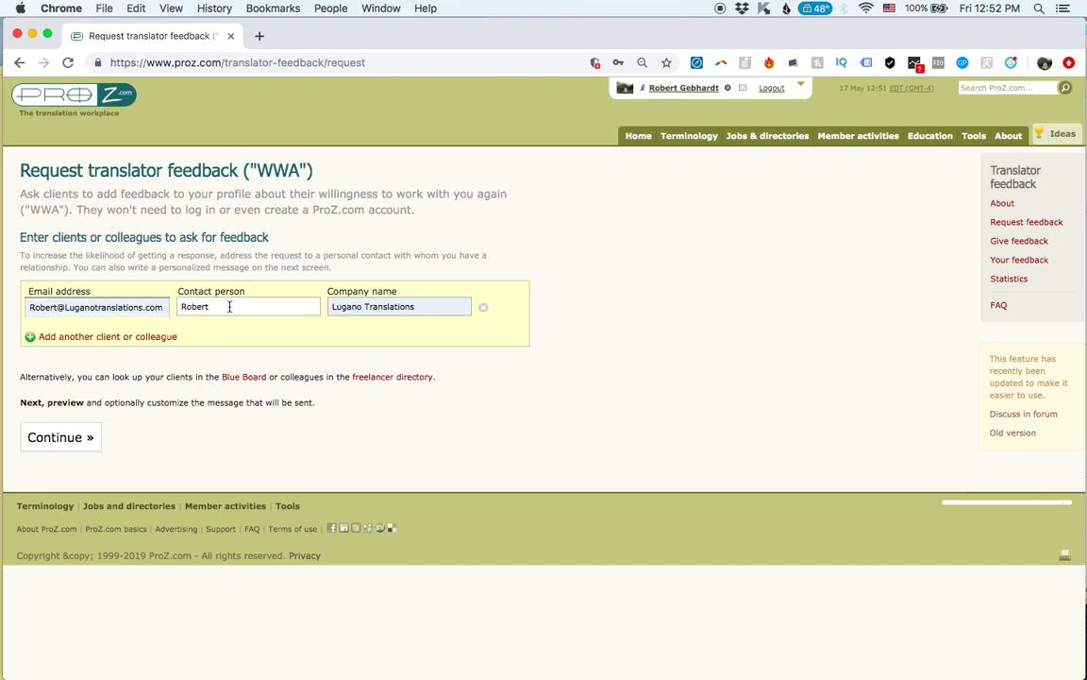
# Clear the company name for the client and continue to the preview of the feedback request message.
pyautogui.click(420, 308)
pyautogui.press('super+a')
pyautogui.press('BackSpace')
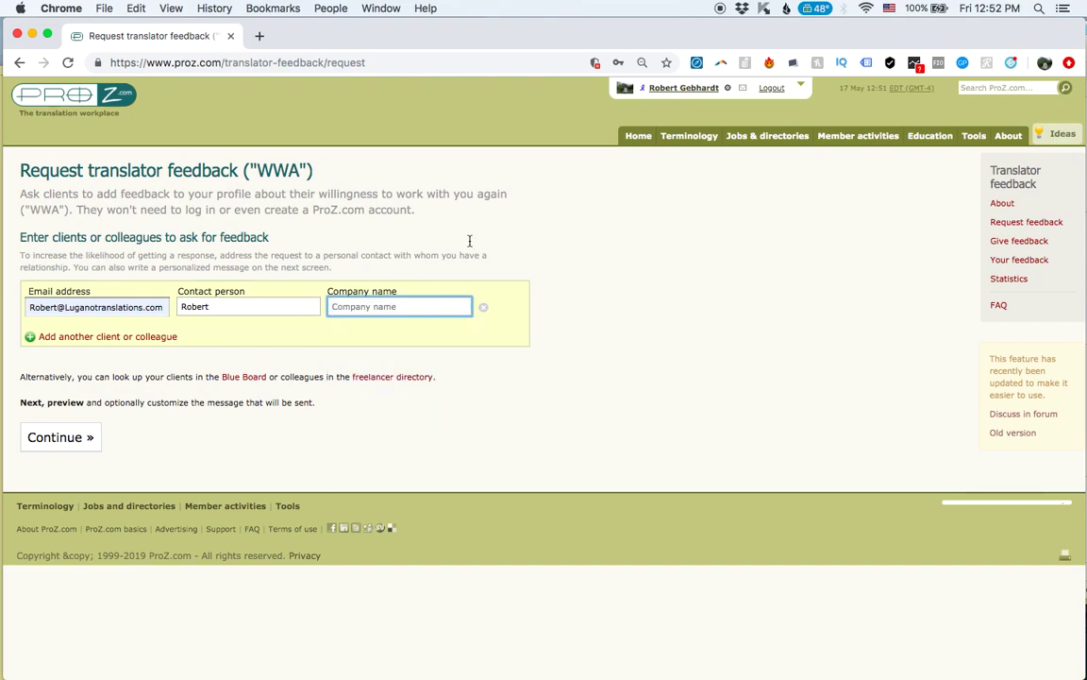
pyautogui.click(443, 256)
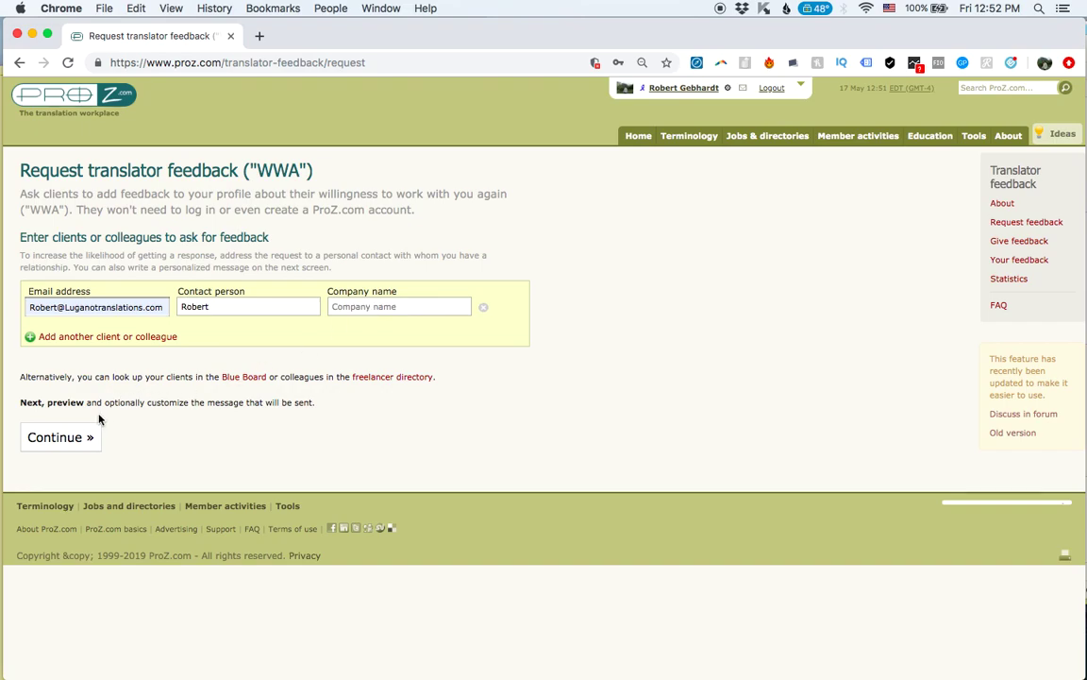
pyautogui.click(82, 438)
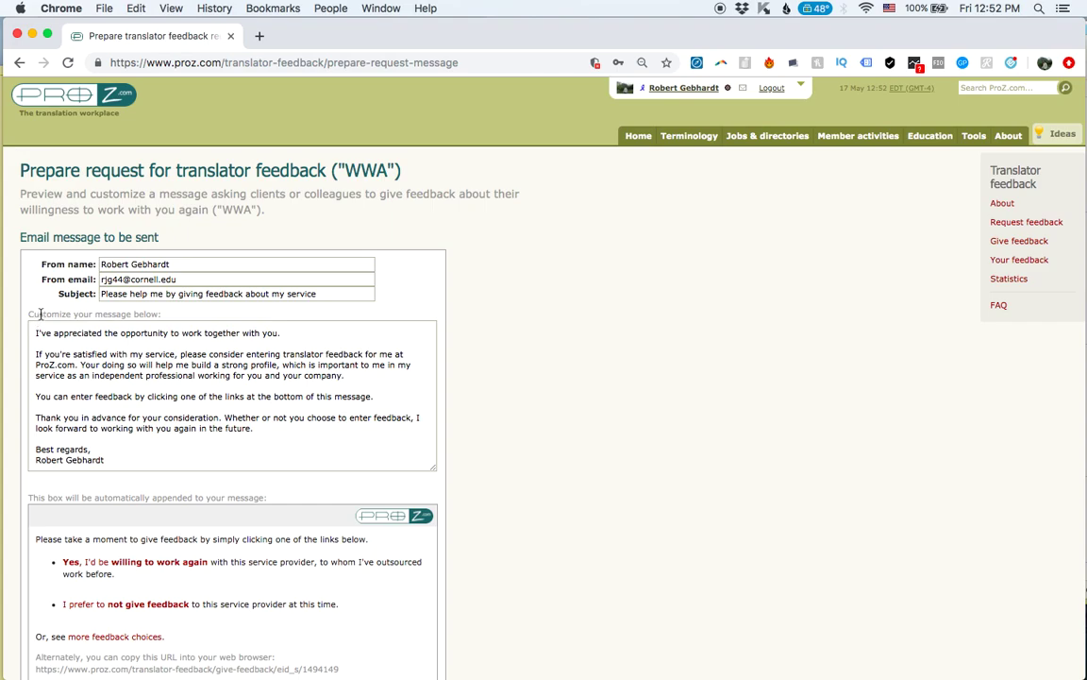
# Review the default request message, its sender and subject details, and the feedback box automatically appended below it.
pyautogui.moveTo(36, 334); pyautogui.dragTo(175, 404)
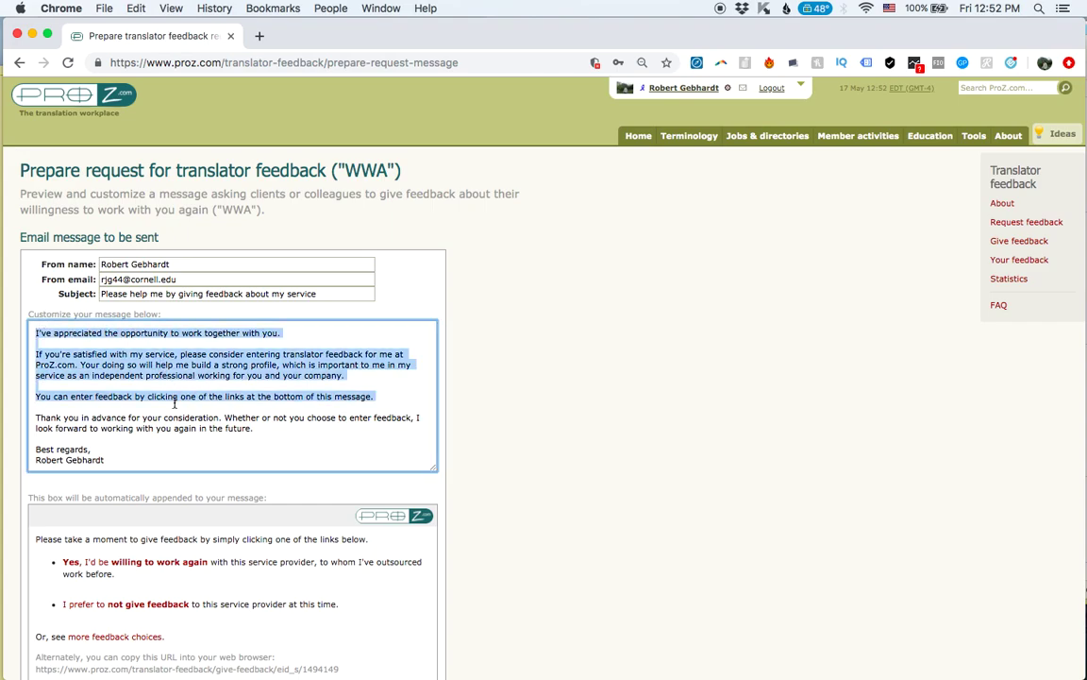
pyautogui.click(134, 428)
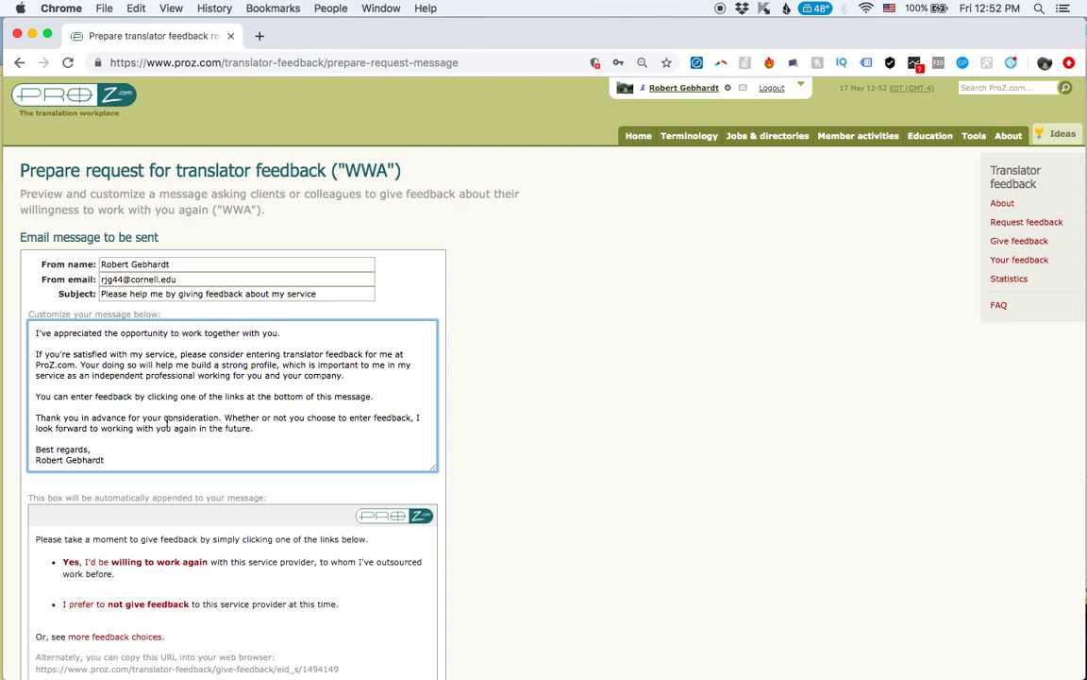
pyautogui.scroll(-1, 170, 406)
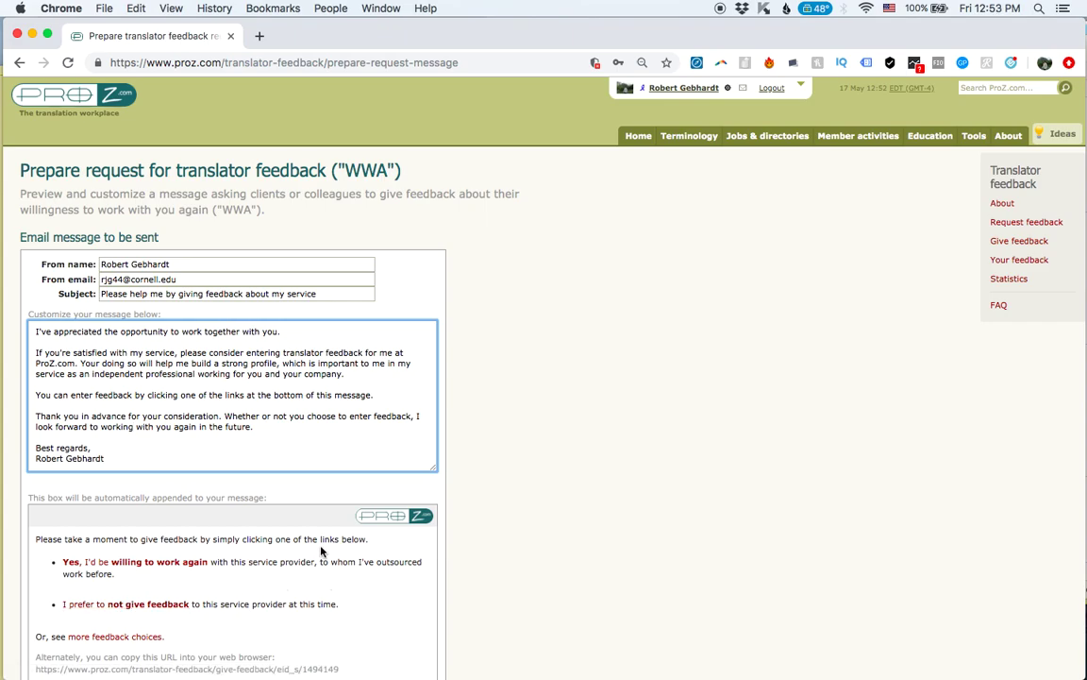
pyautogui.scroll(1, 284, 439)
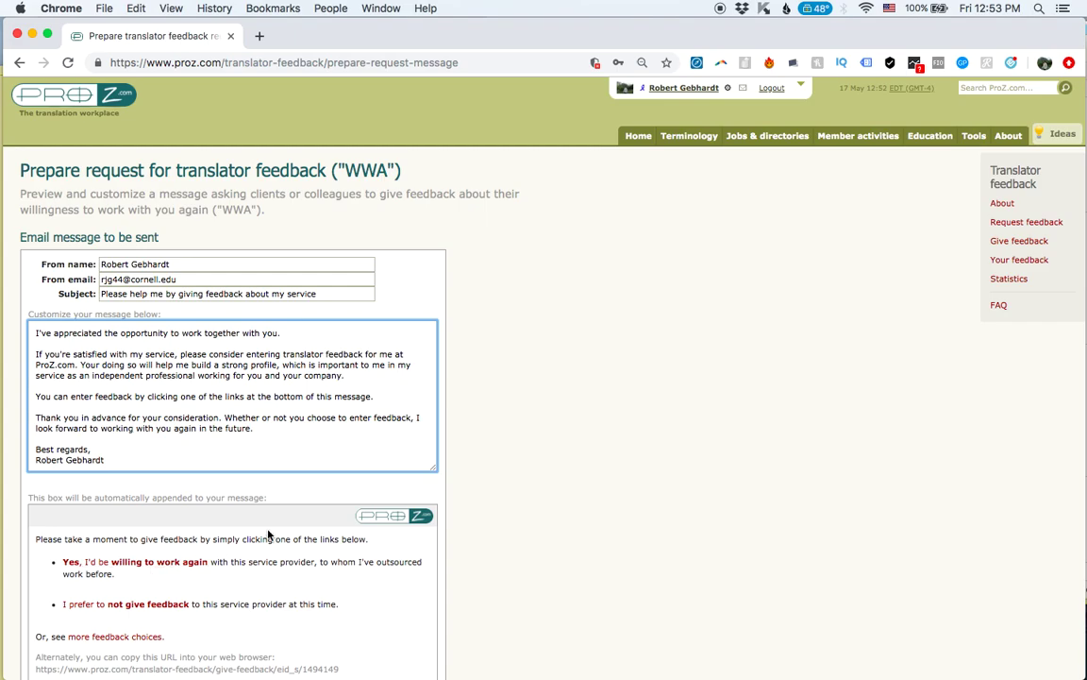
pyautogui.scroll(-2, 269, 535)
pyautogui.scroll(-1, 268, 535)
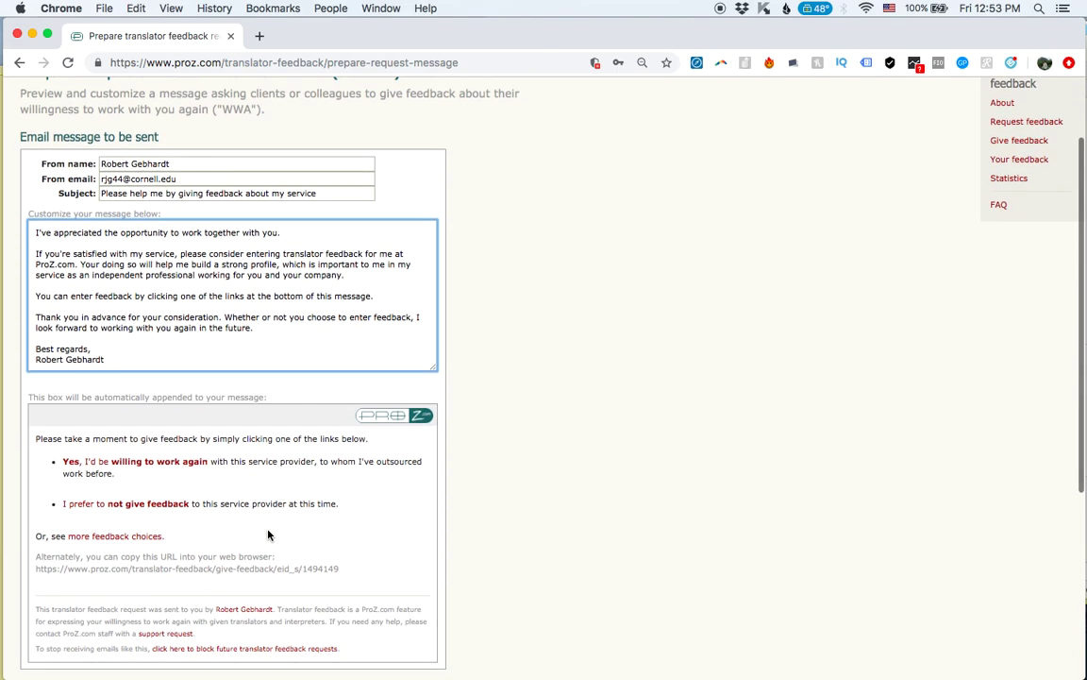
pyautogui.scroll(2, 235, 383)
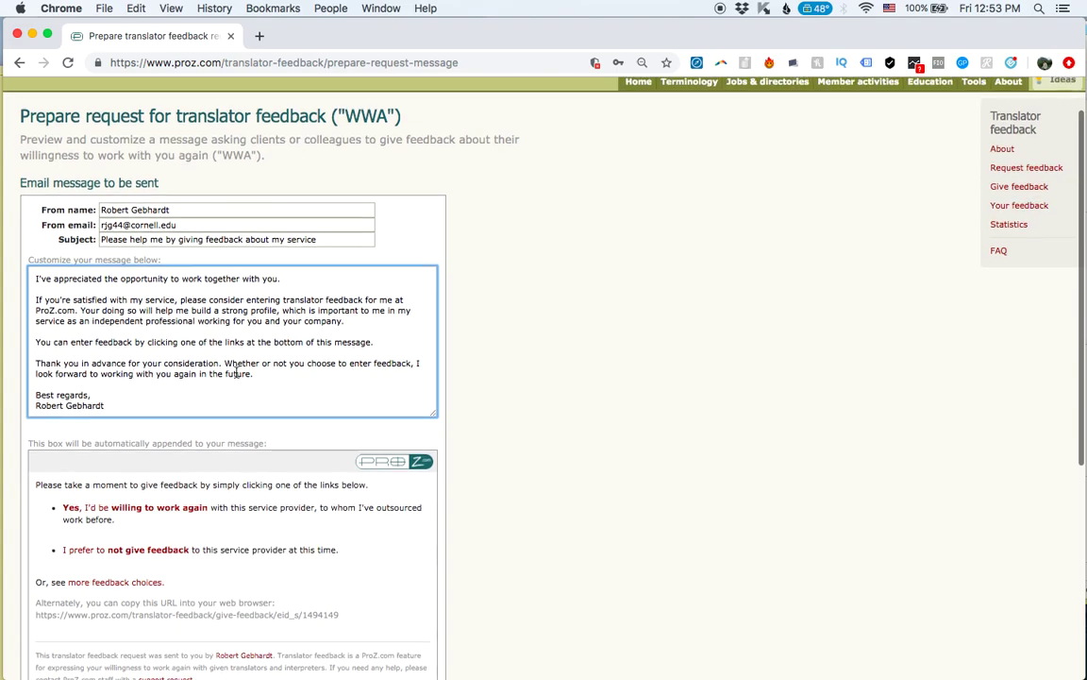
pyautogui.scroll(2, 347, 316)
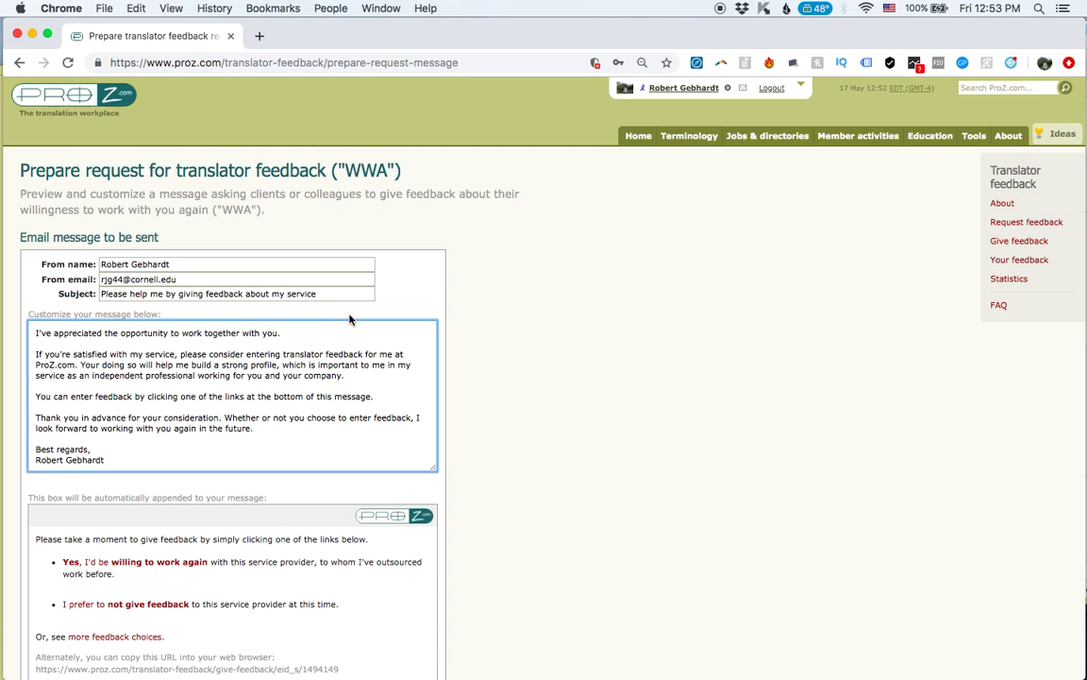
pyautogui.scroll(-1, 406, 359)
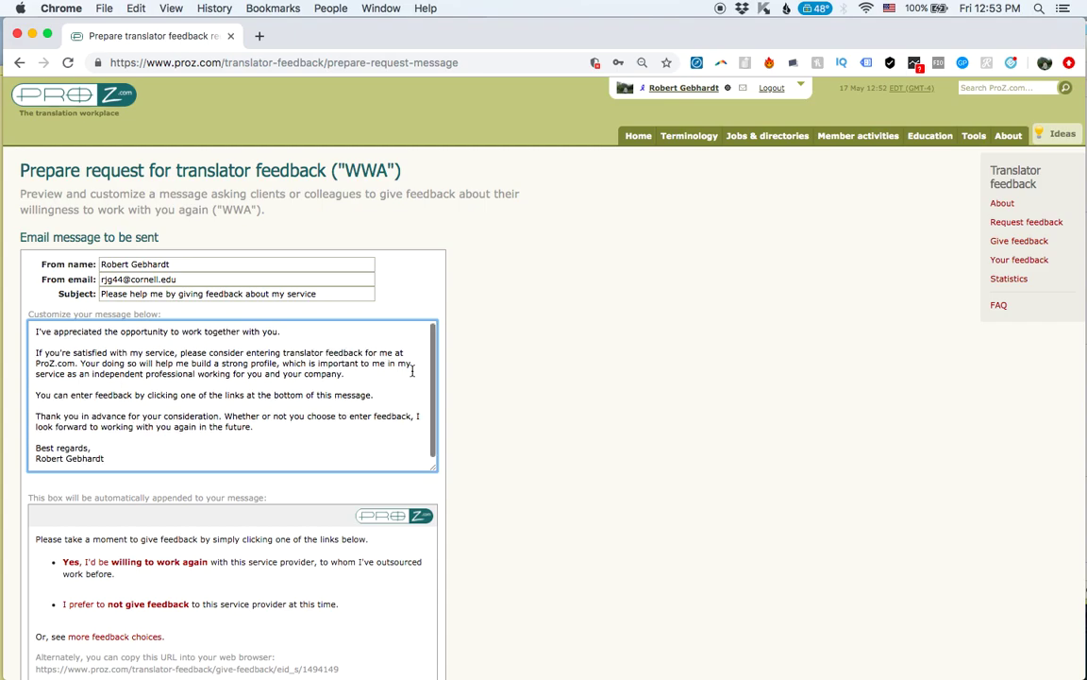
pyautogui.scroll(-4, 486, 424)
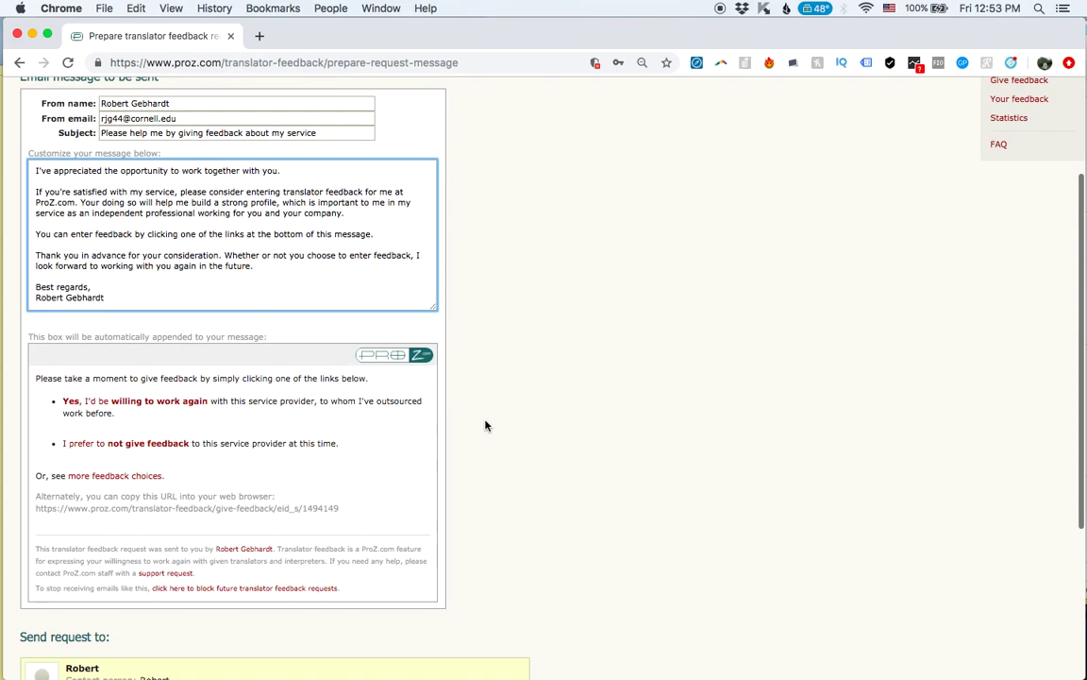
pyautogui.scroll(2, 473, 403)
pyautogui.scroll(-2, 473, 403)
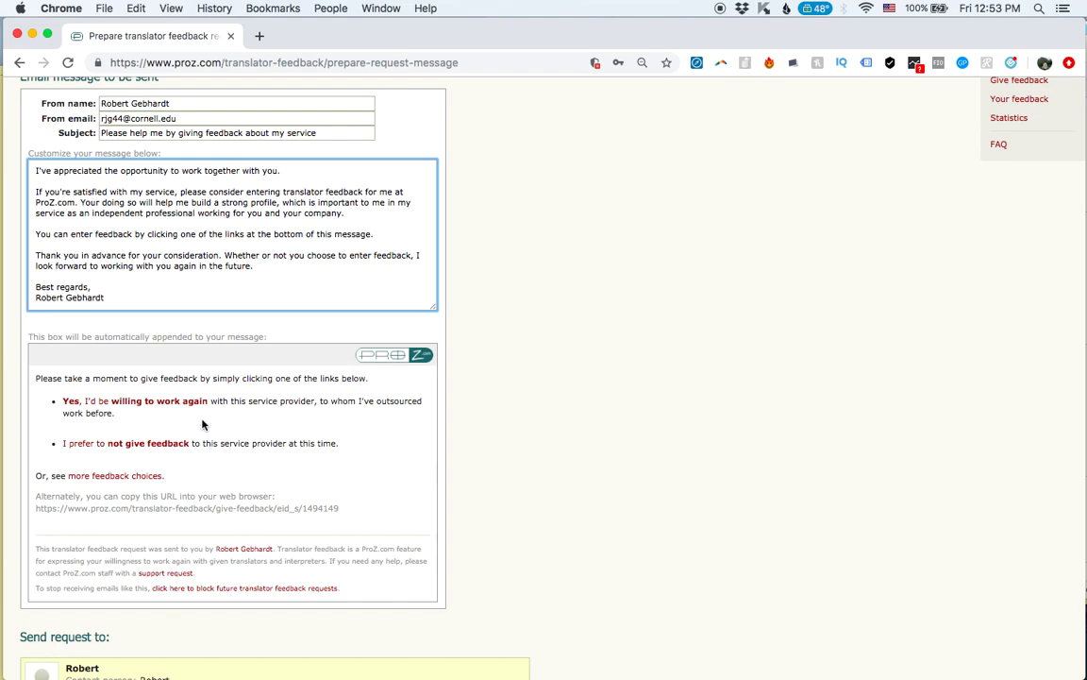
# Try to open more feedback choices in the appended box, and examine the response options and customizable message text.
pyautogui.click(141, 475)
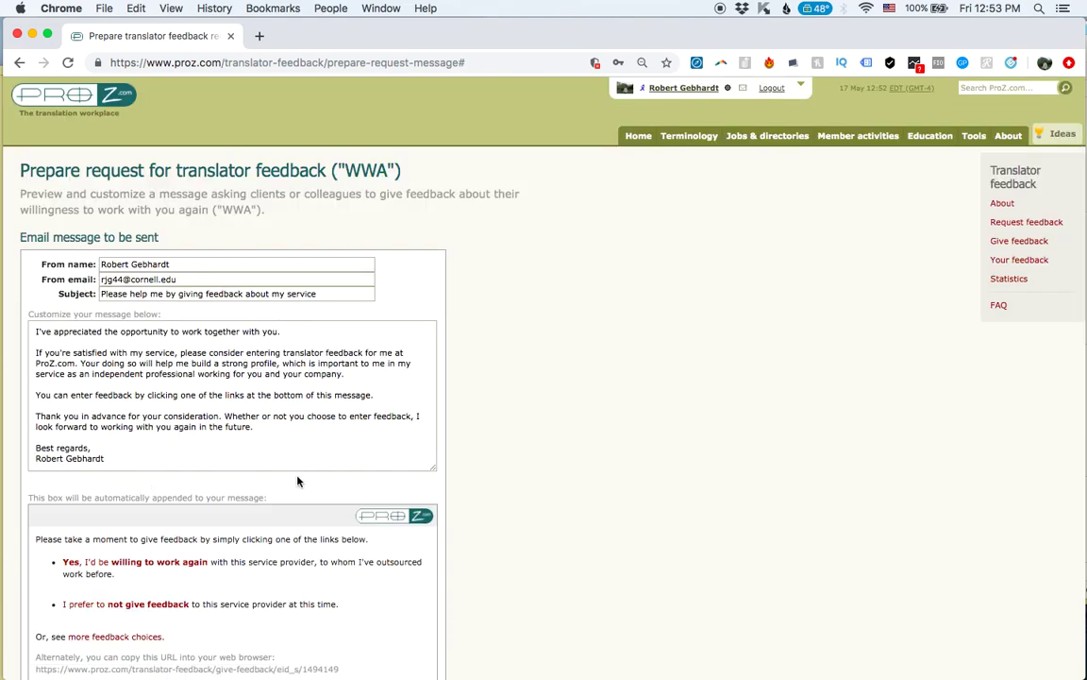
pyautogui.scroll(-10, 298, 482)
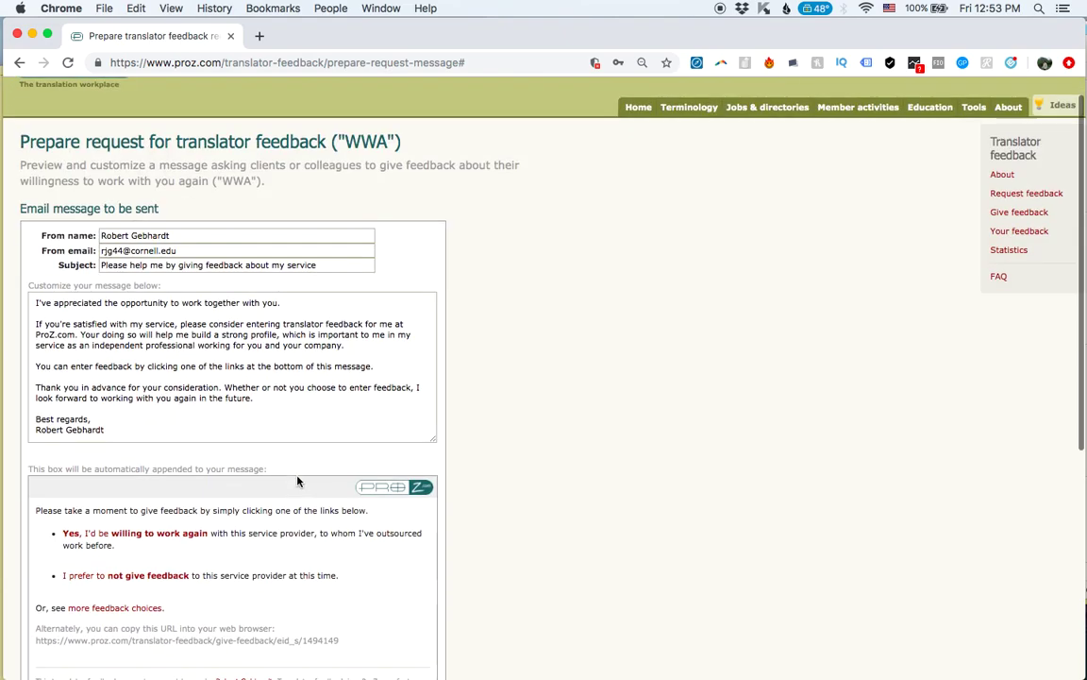
pyautogui.scroll(3, 298, 481)
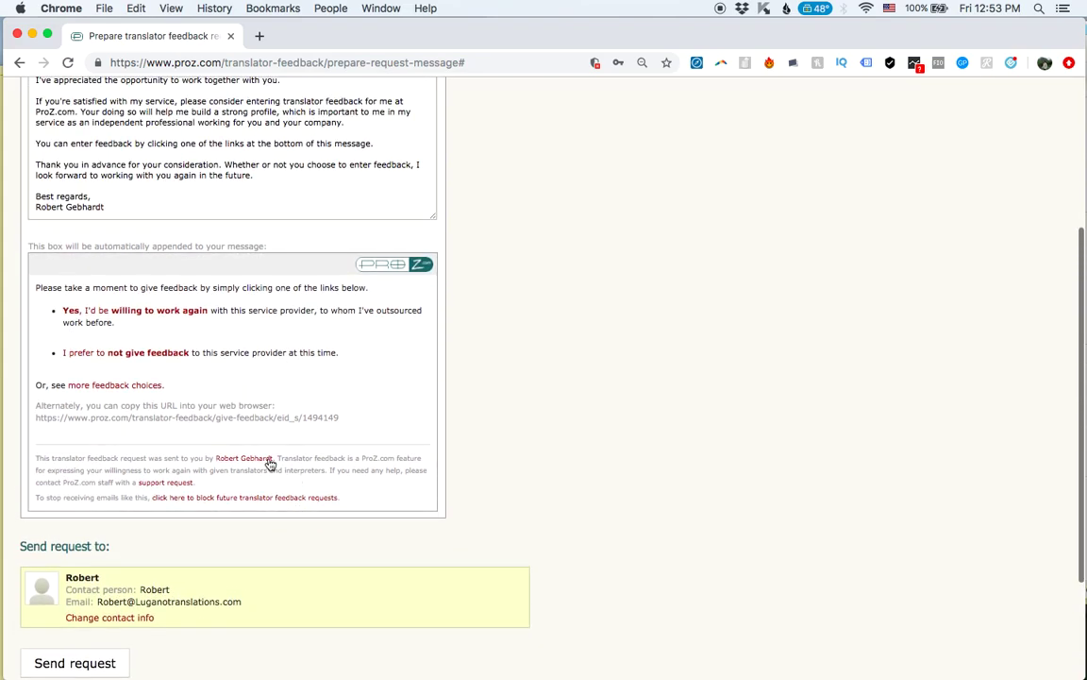
pyautogui.click(138, 387)
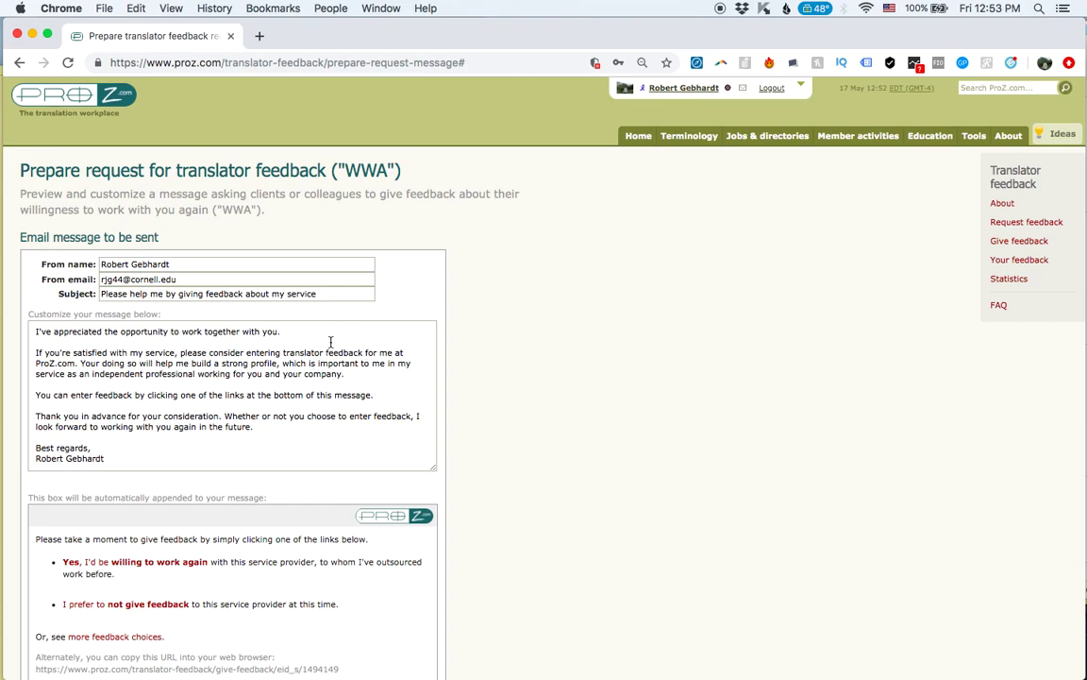
pyautogui.scroll(-4, 331, 344)
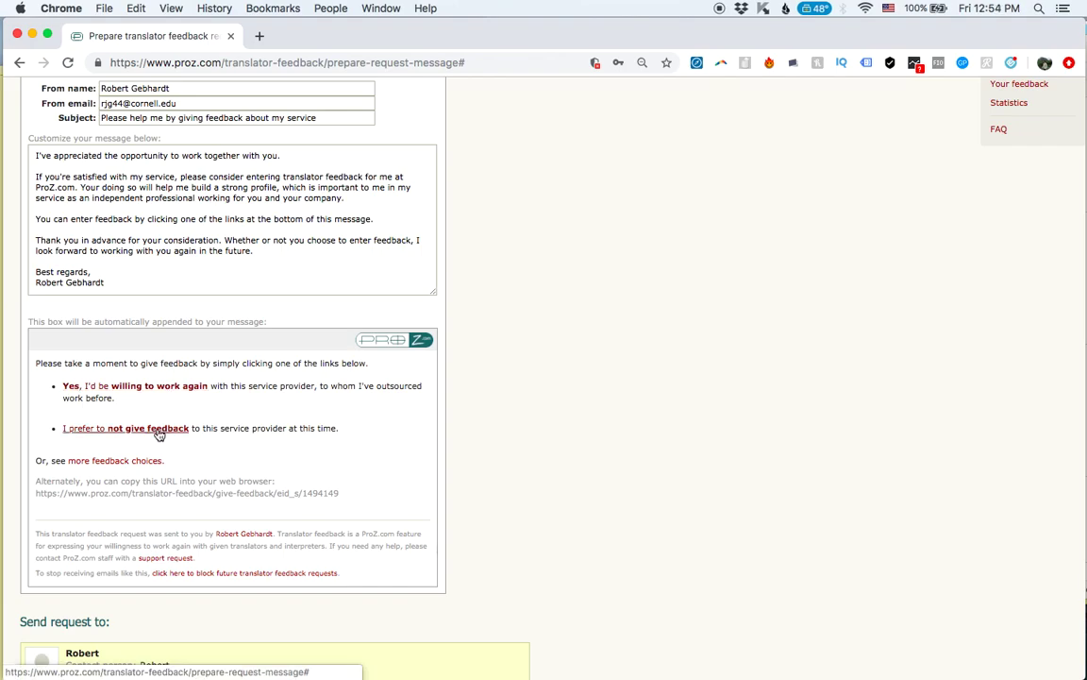
pyautogui.scroll(5, 293, 451)
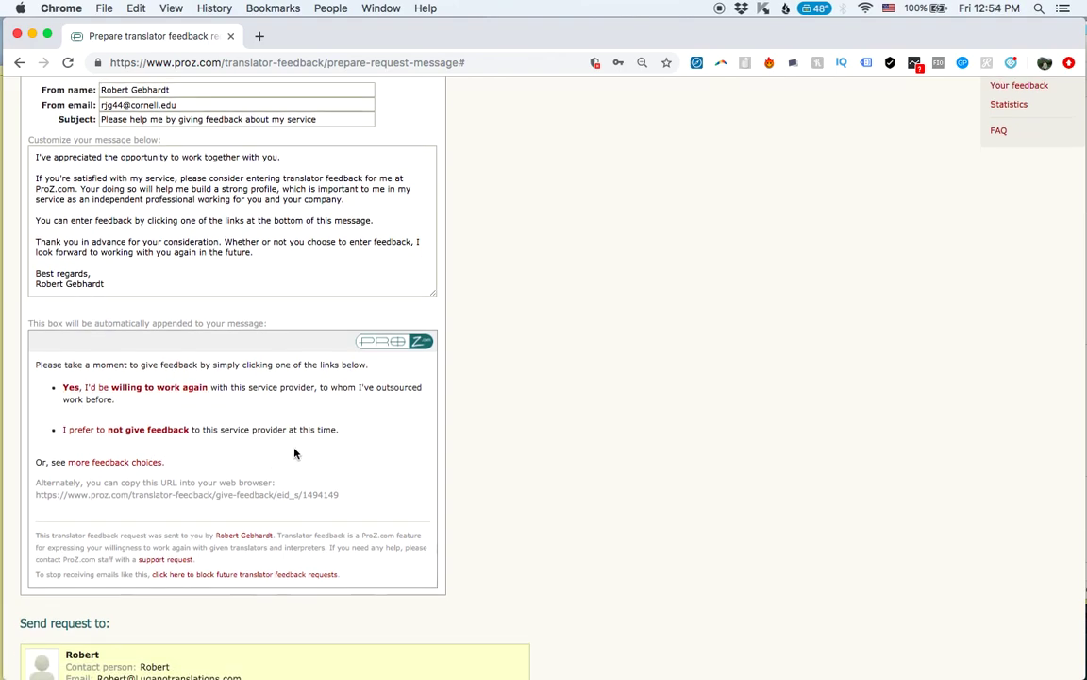
pyautogui.scroll(3, 294, 449)
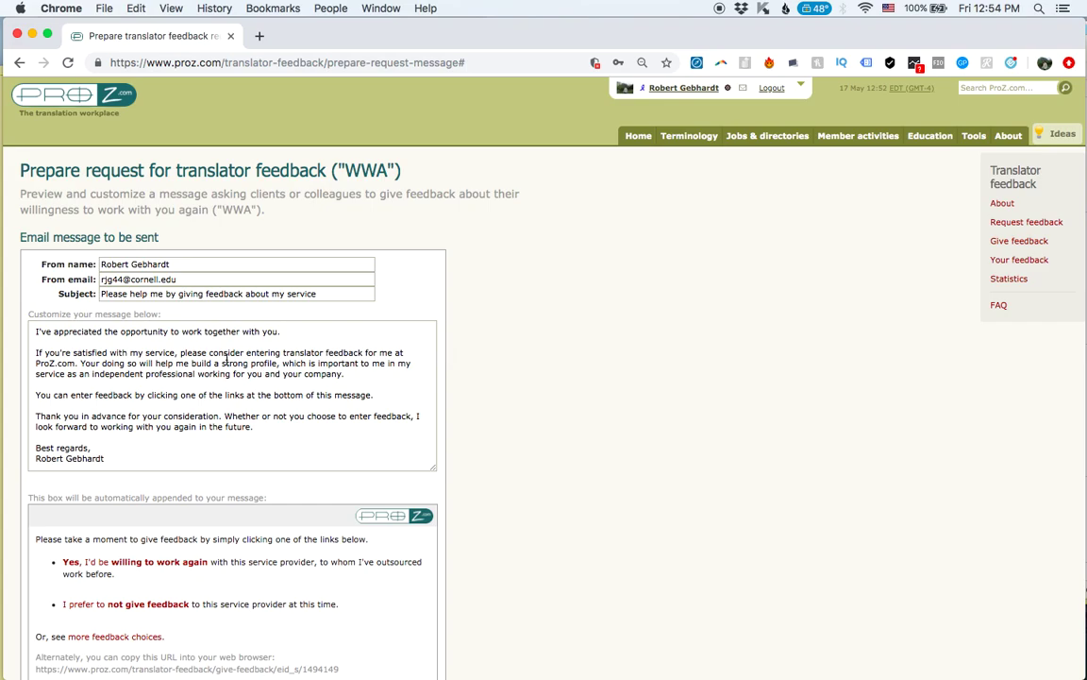
pyautogui.moveTo(168, 332); pyautogui.dragTo(217, 459)
pyautogui.click(217, 460)
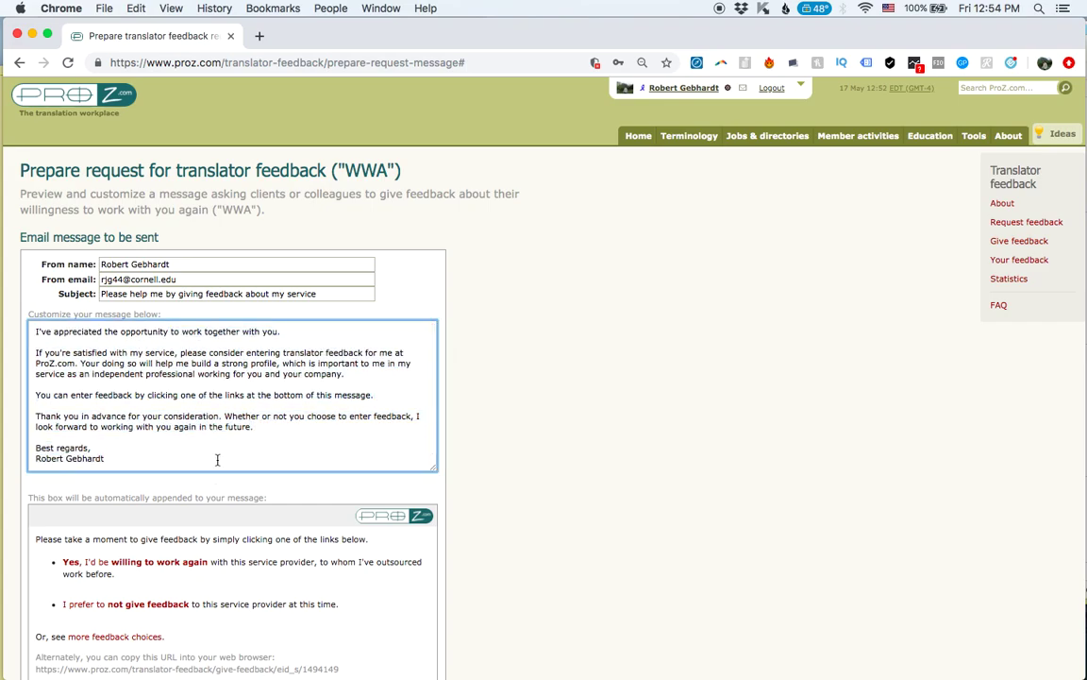